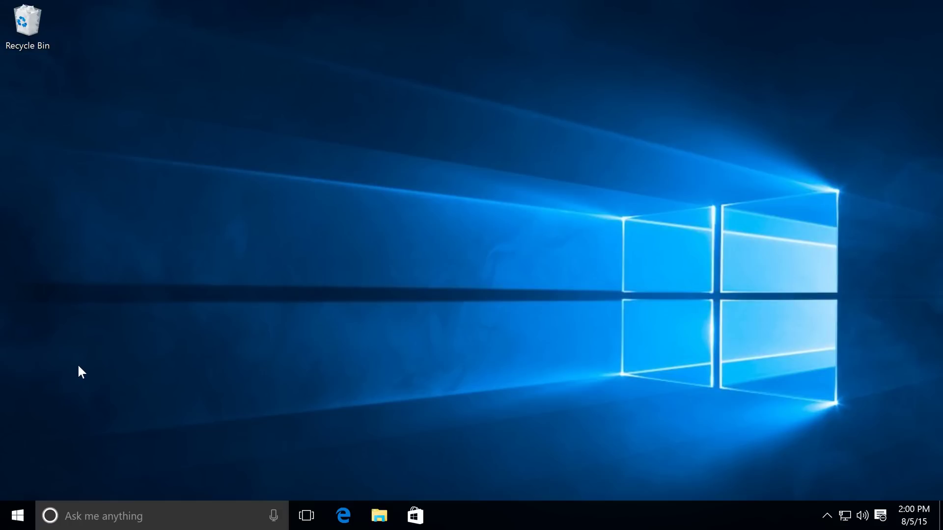
- Launch the Settings app from the Start menu
click(18, 516)
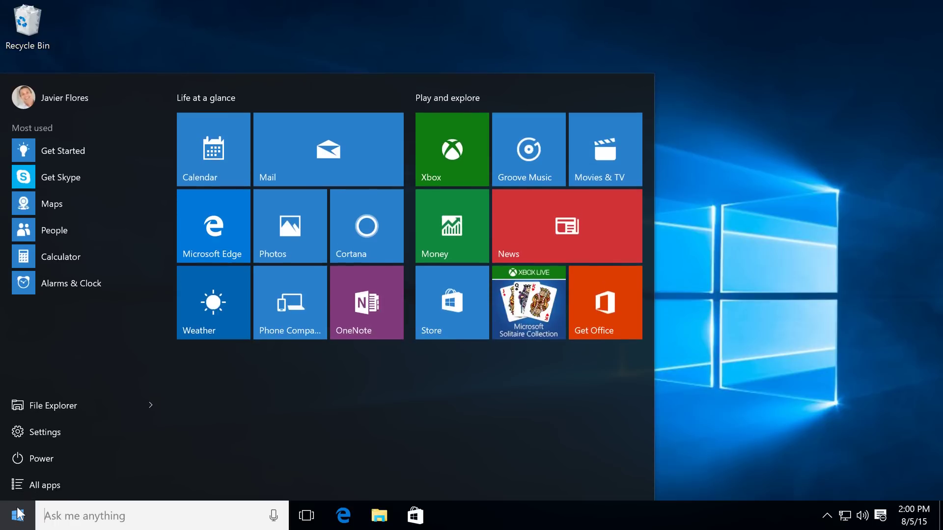
click(69, 433)
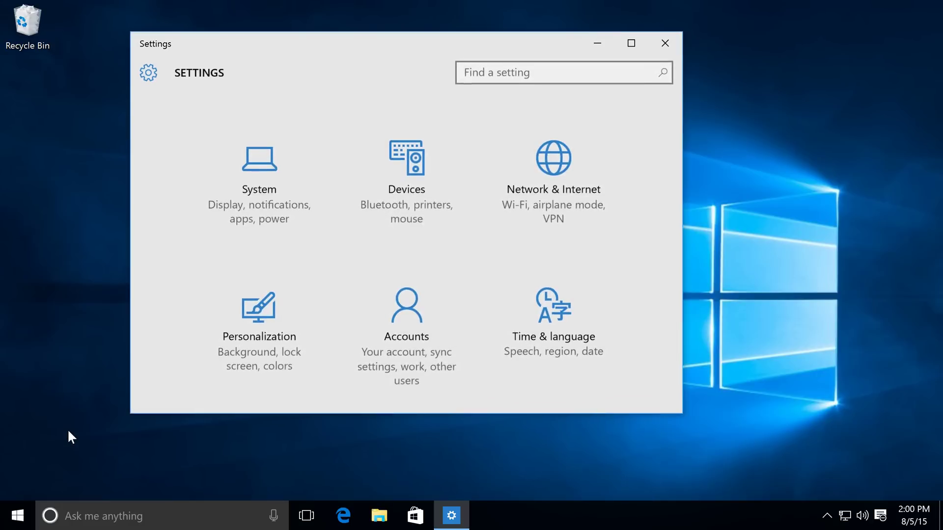
click(455, 370)
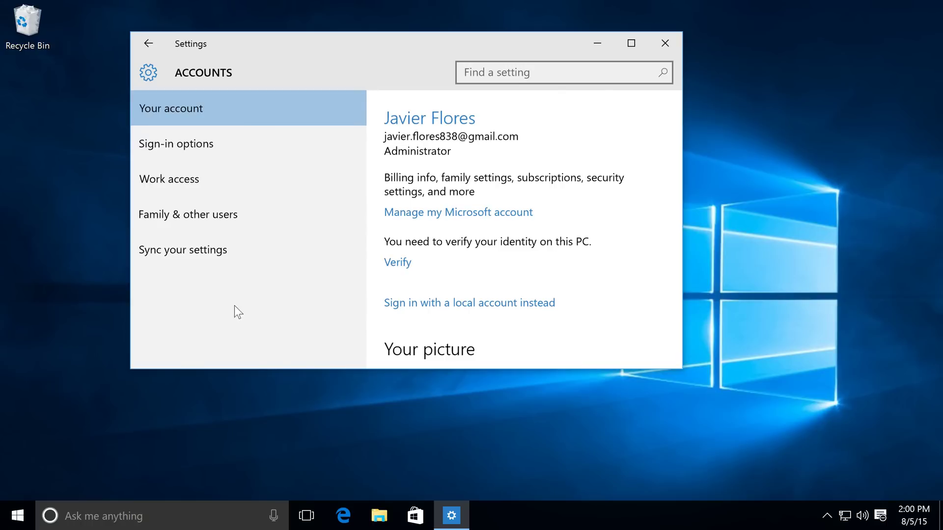
click(250, 212)
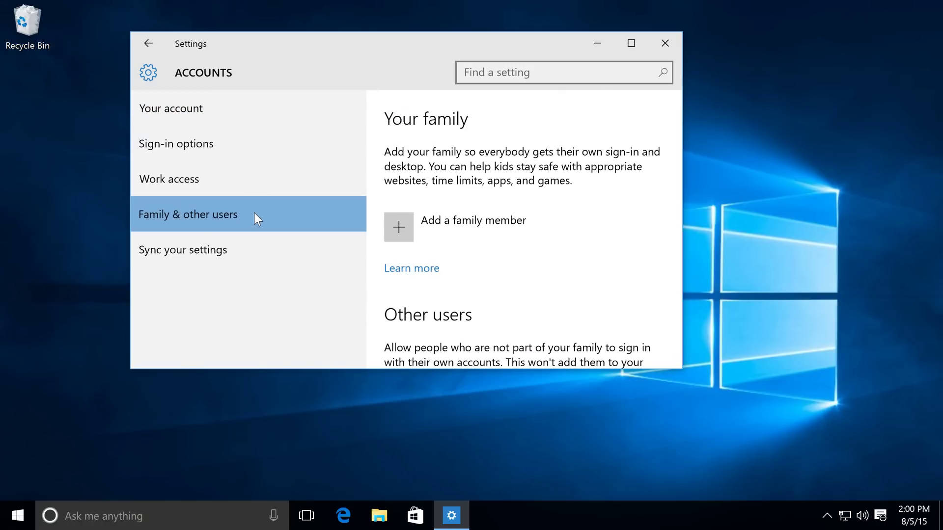
scroll(536, 212, down, 3)
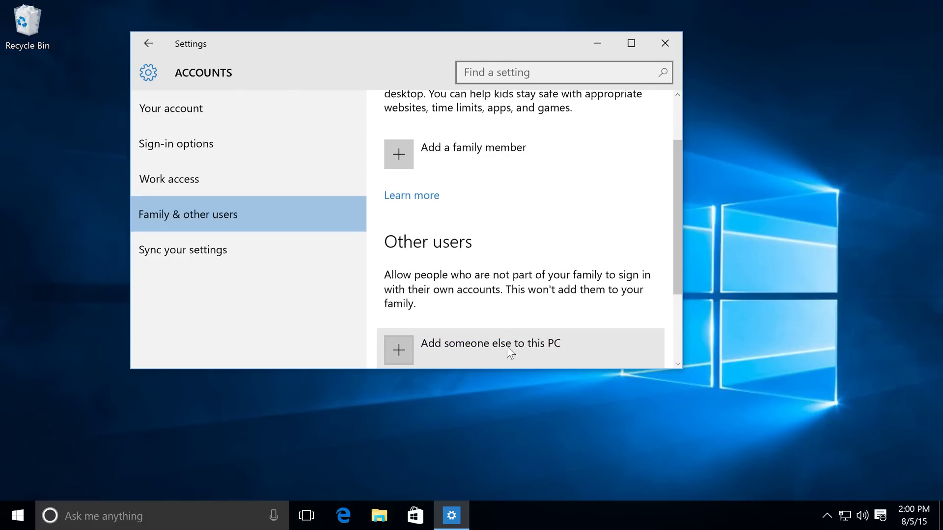
click(410, 361)
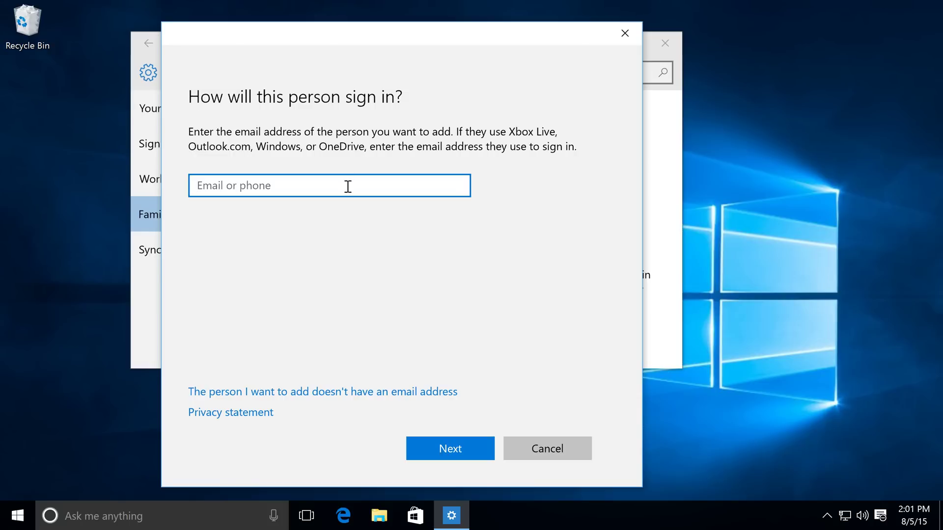
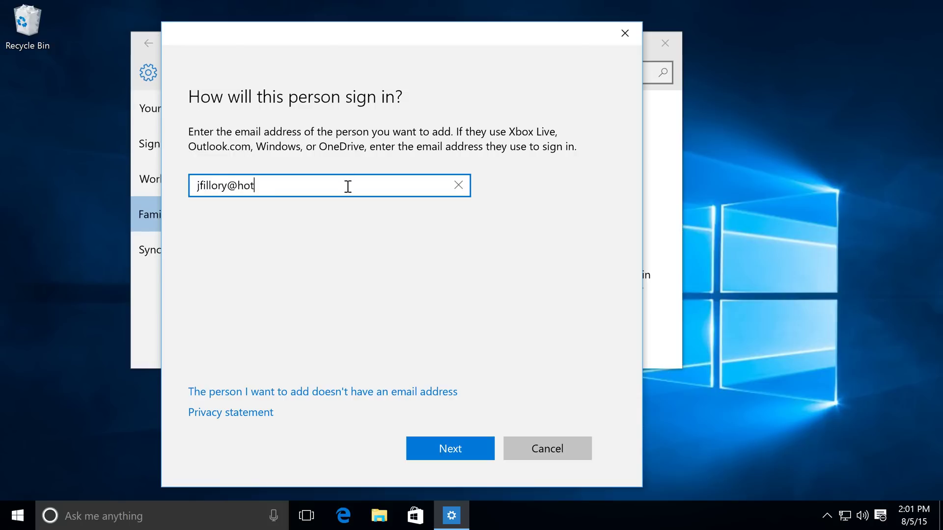
click(473, 446)
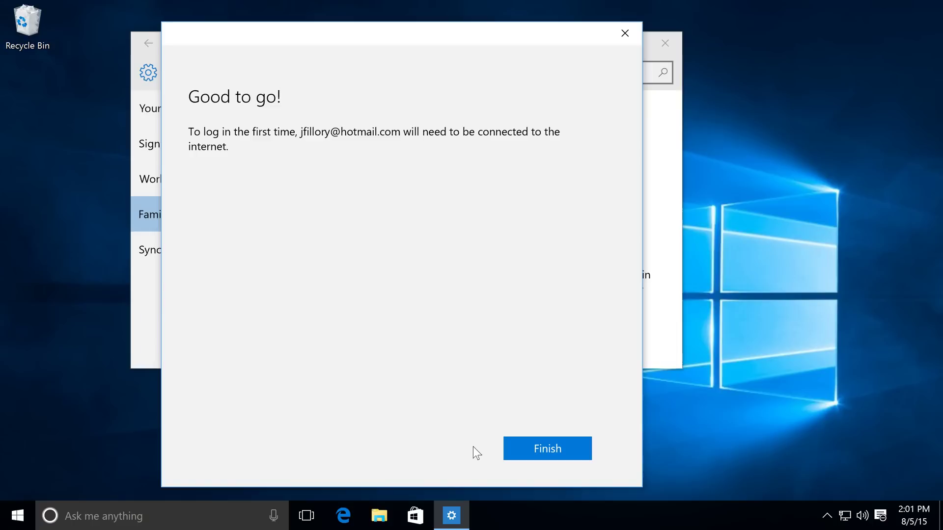
click(524, 447)
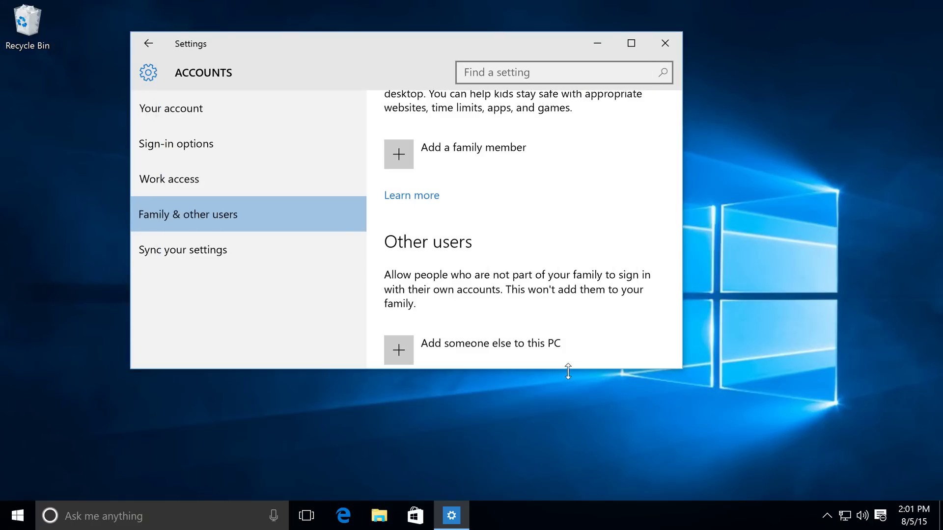
click(409, 355)
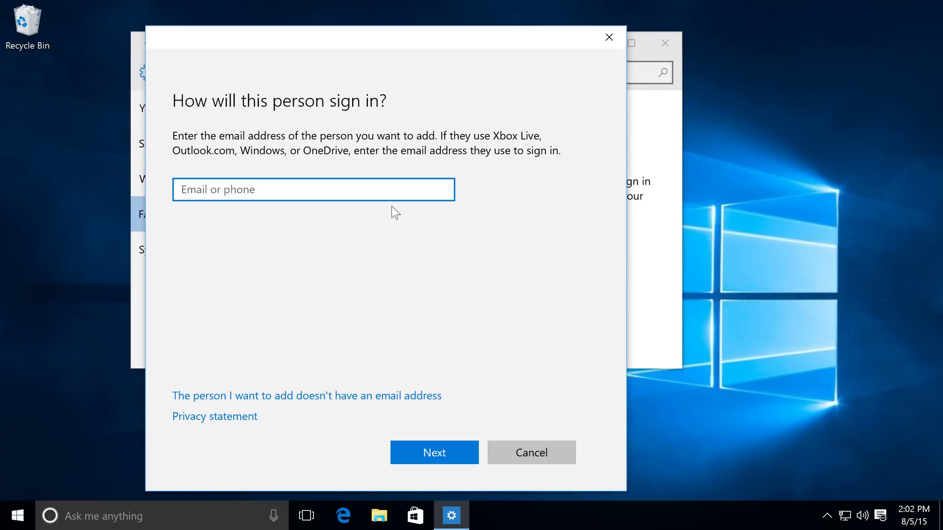
click(352, 396)
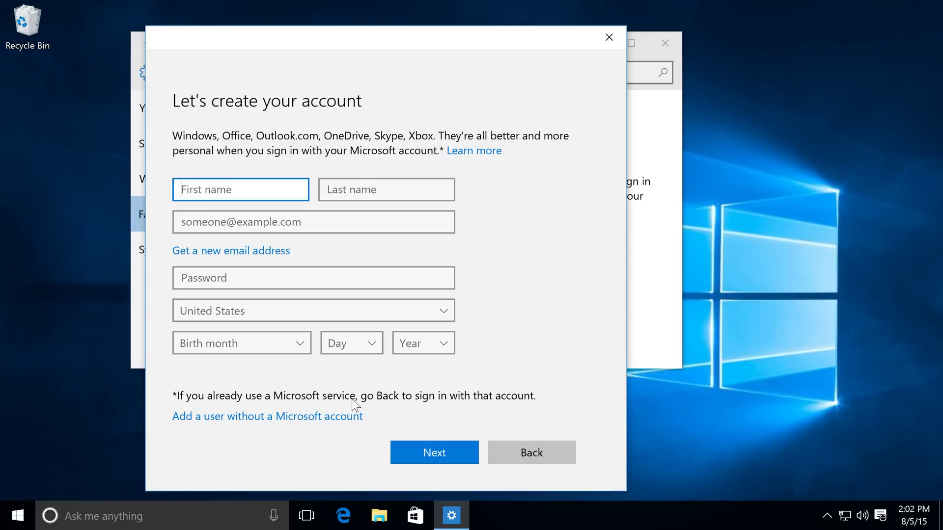
click(336, 420)
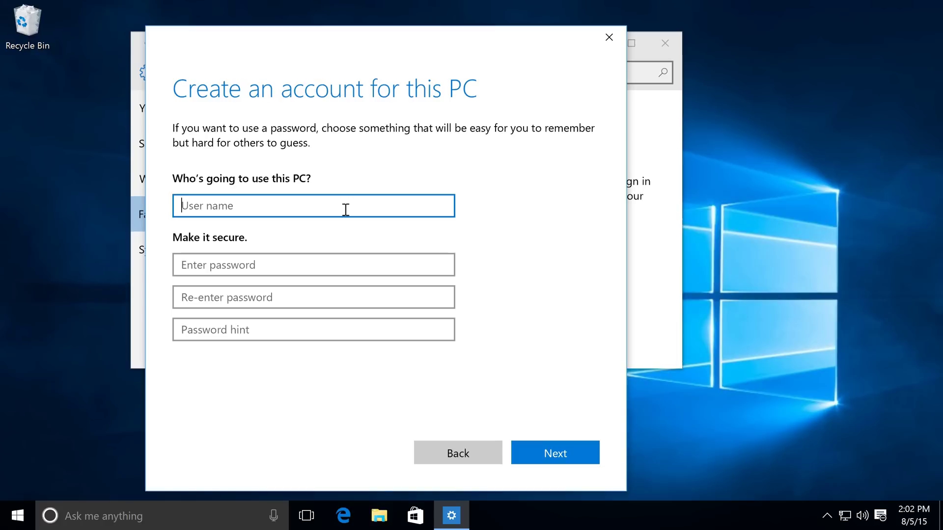
key(Tab)
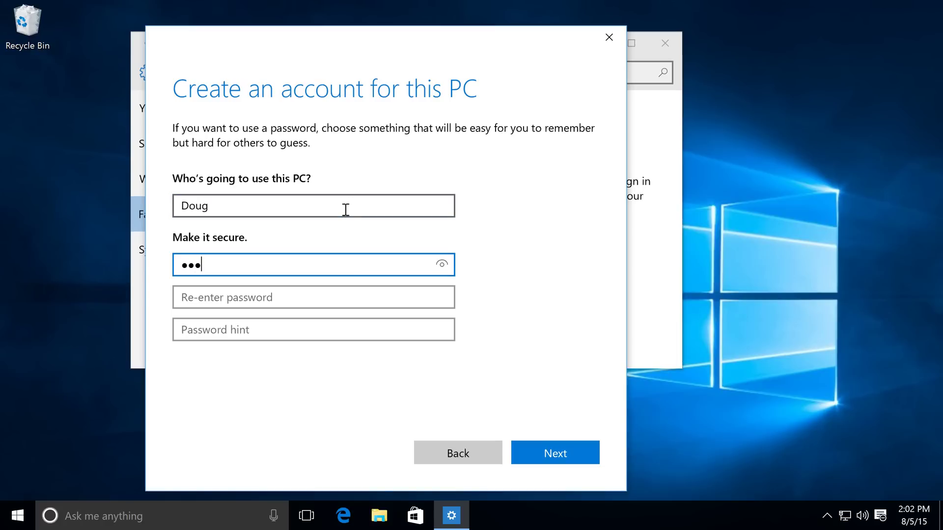
key(Tab)
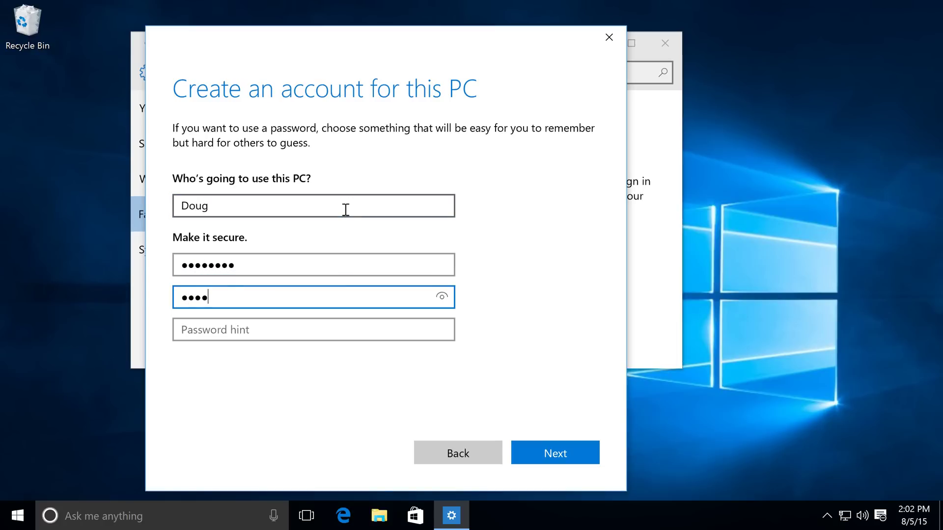
key(Tab)
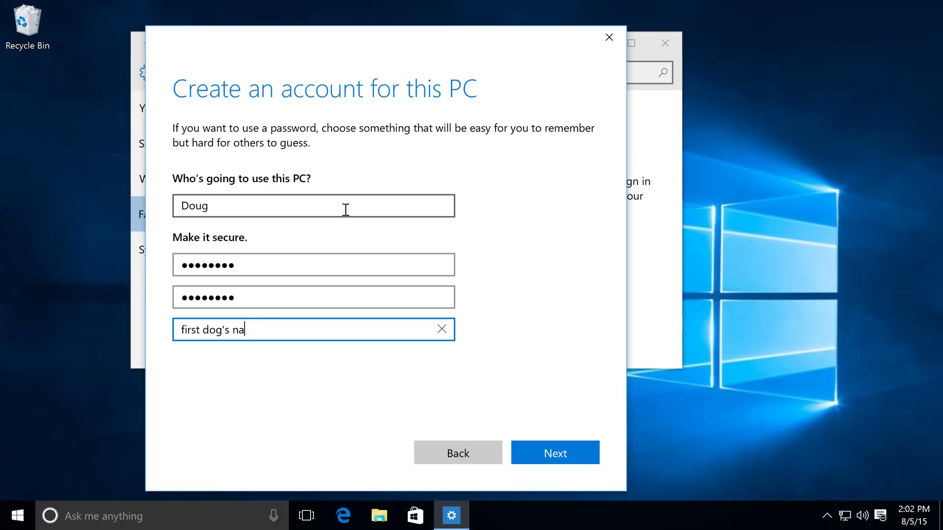
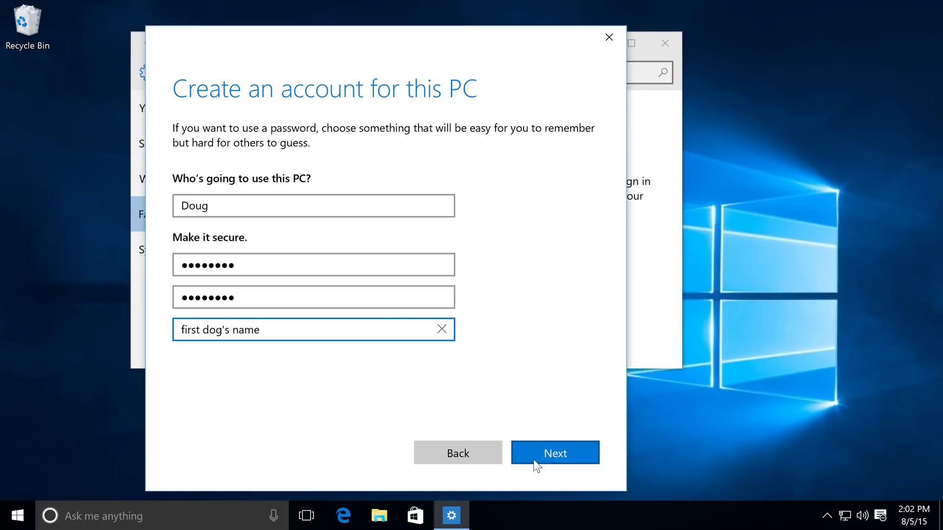
click(534, 460)
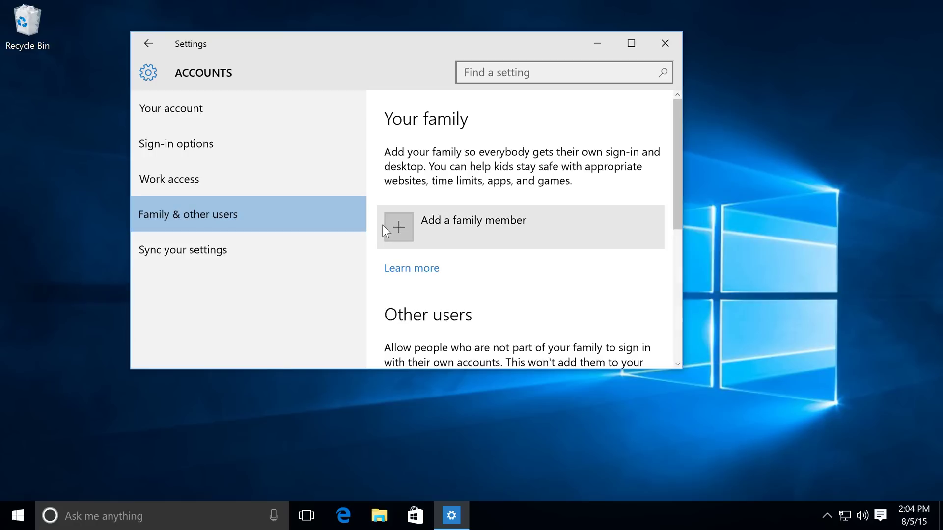
click(395, 229)
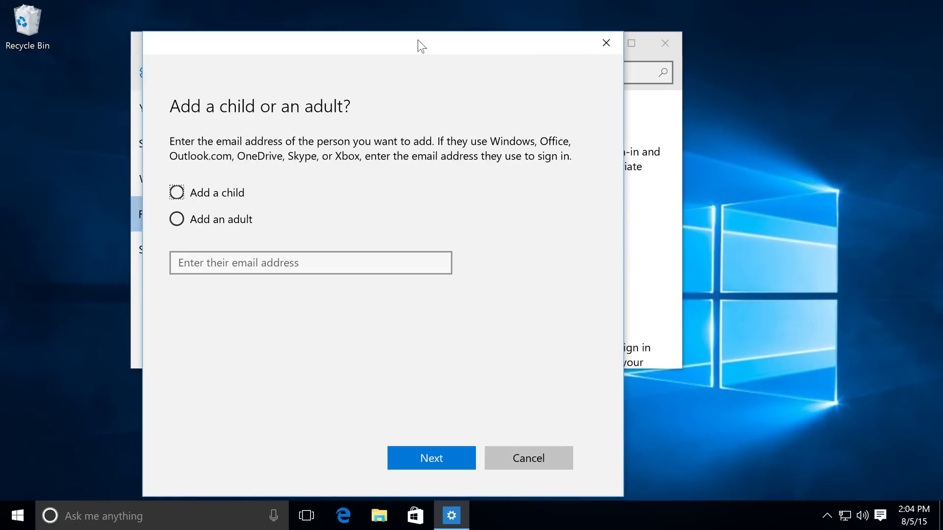
click(178, 193)
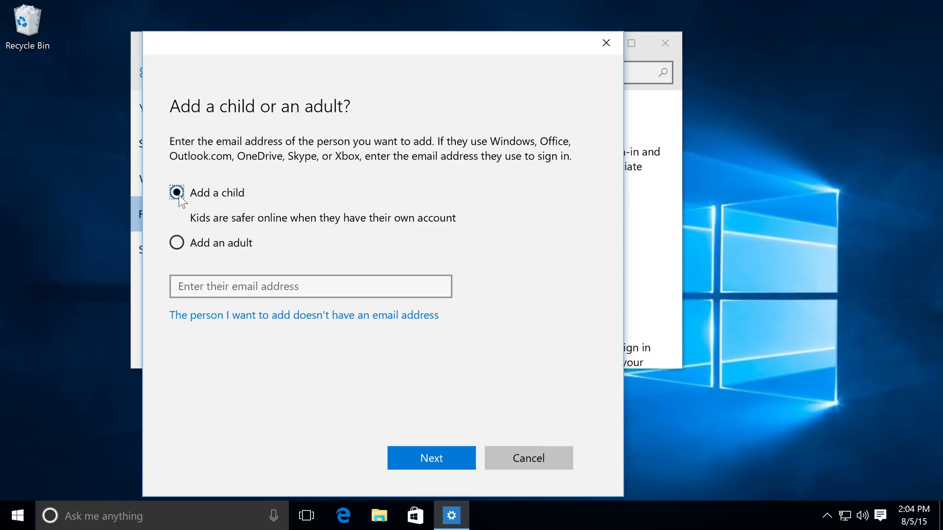
click(280, 289)
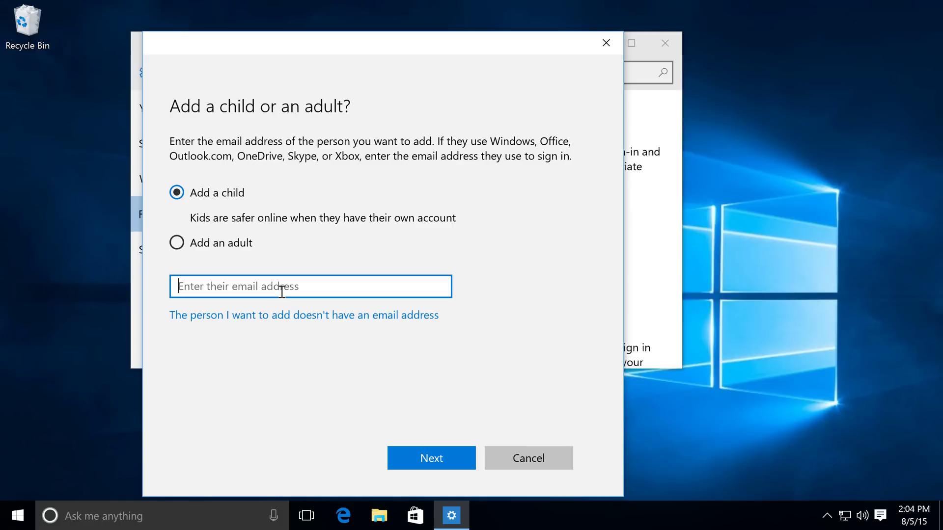
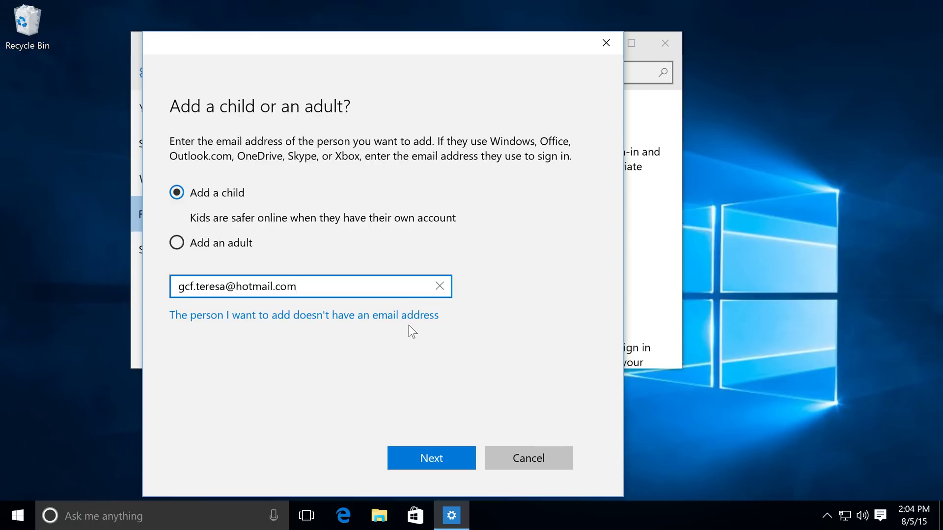
click(449, 457)
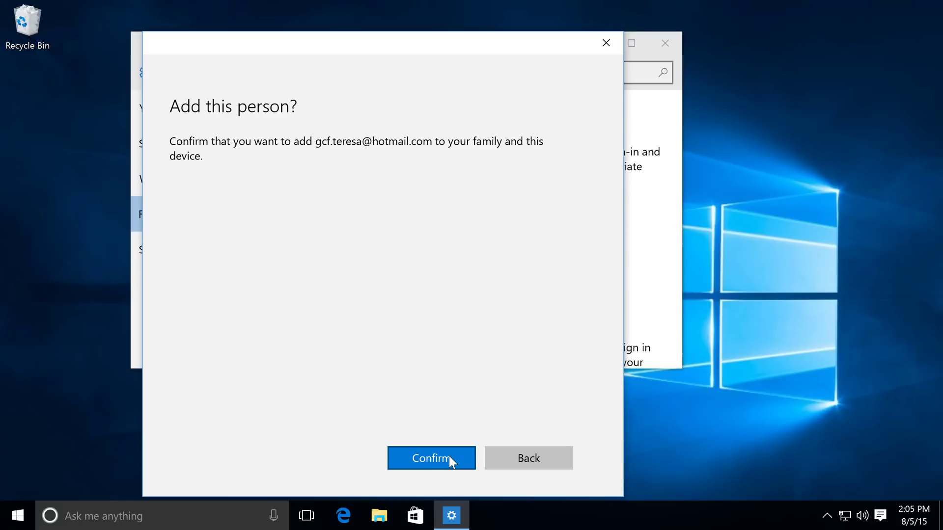
click(449, 456)
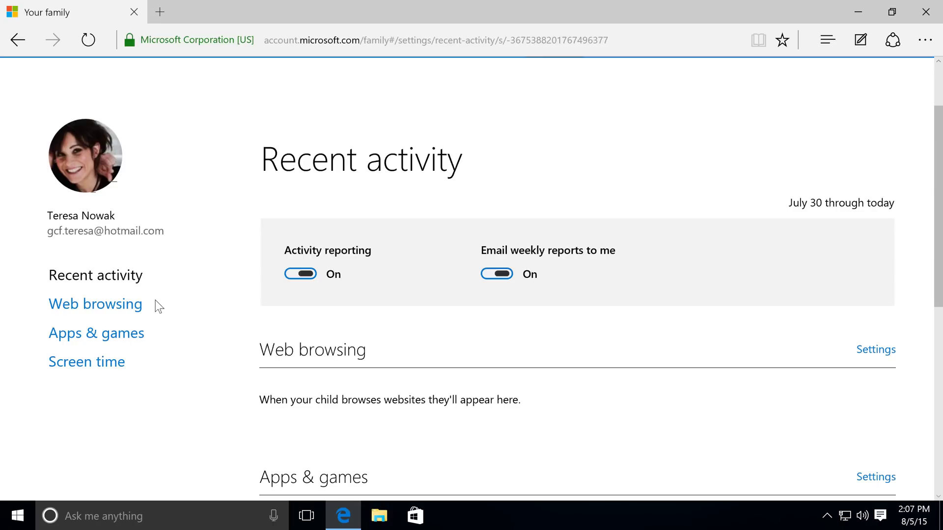
- Turn on blocking of inappropriate websites and inappropriate apps and games for the child
click(120, 310)
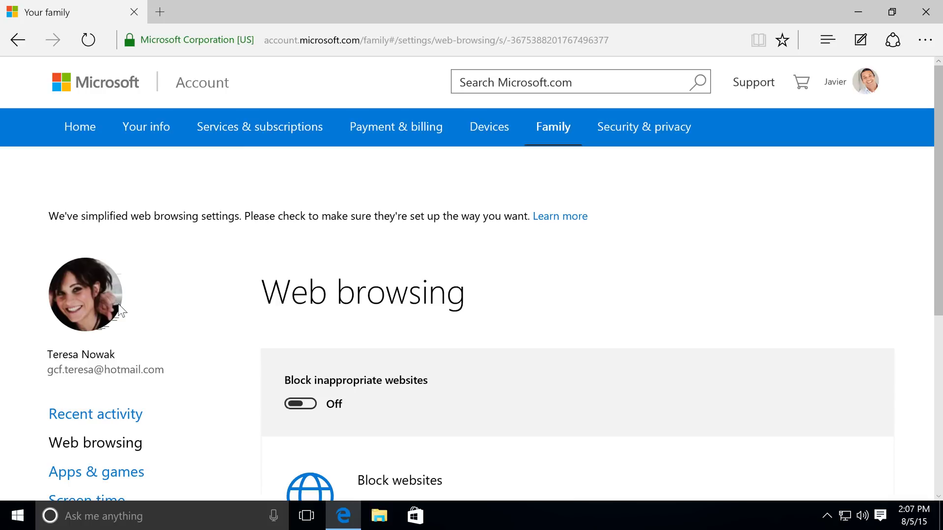
scroll(149, 303, down, 3)
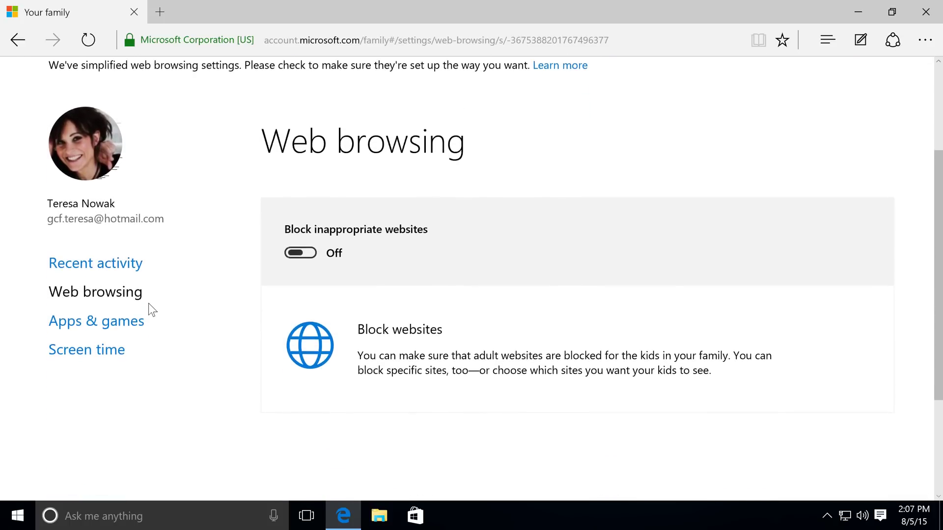
click(298, 255)
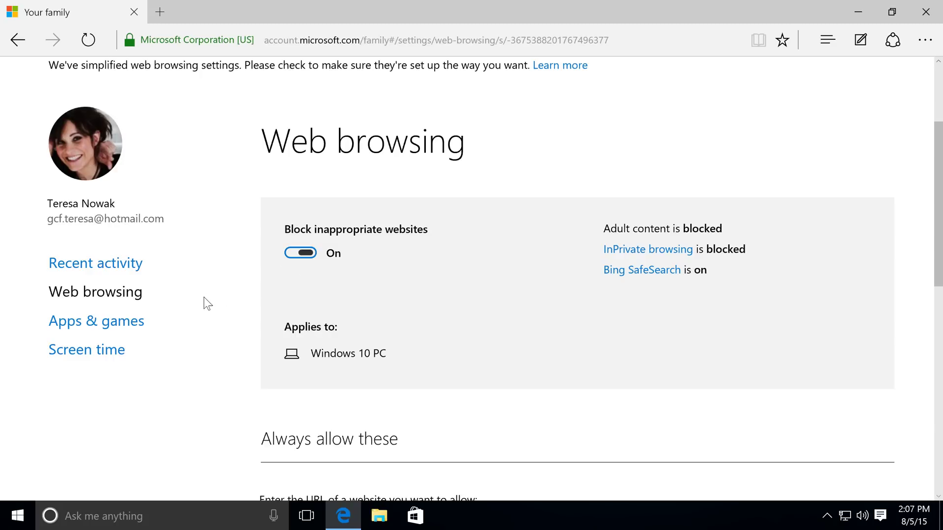
click(122, 322)
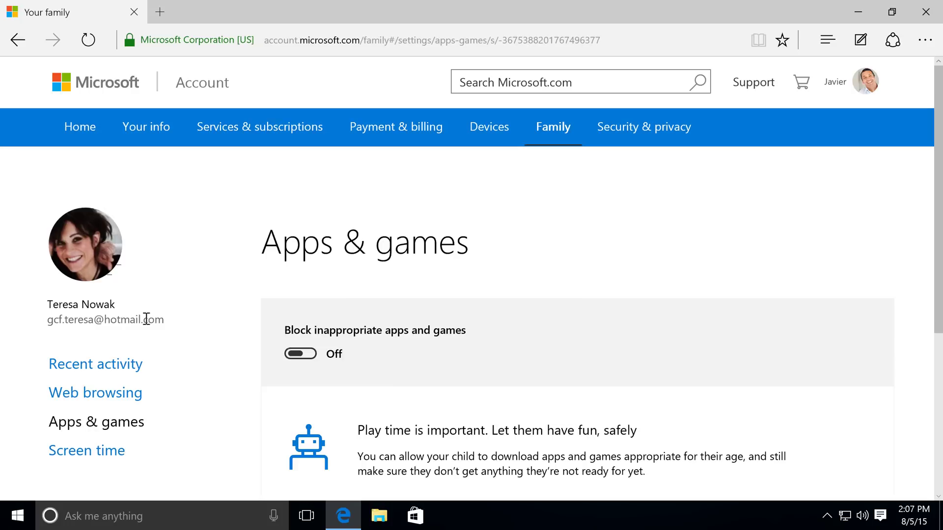
click(306, 356)
- Turn on the child's screen-time limits and set Sunday's limit to 3 hrs
scroll(249, 362, down, 3)
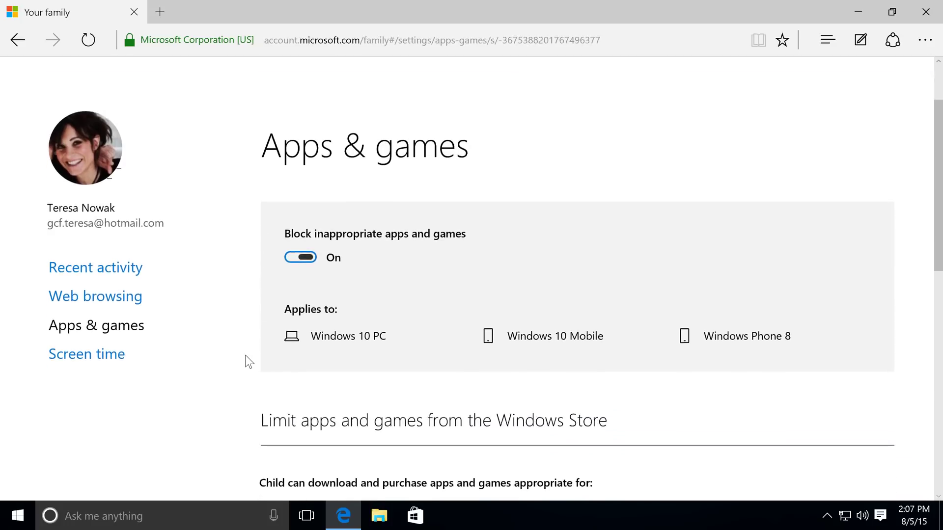
click(127, 337)
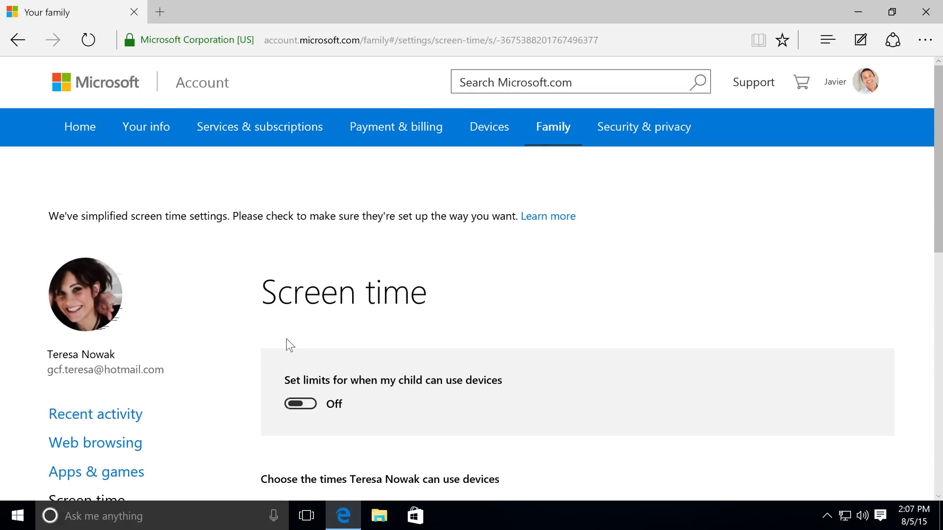
click(309, 408)
scroll(310, 410, down, 4)
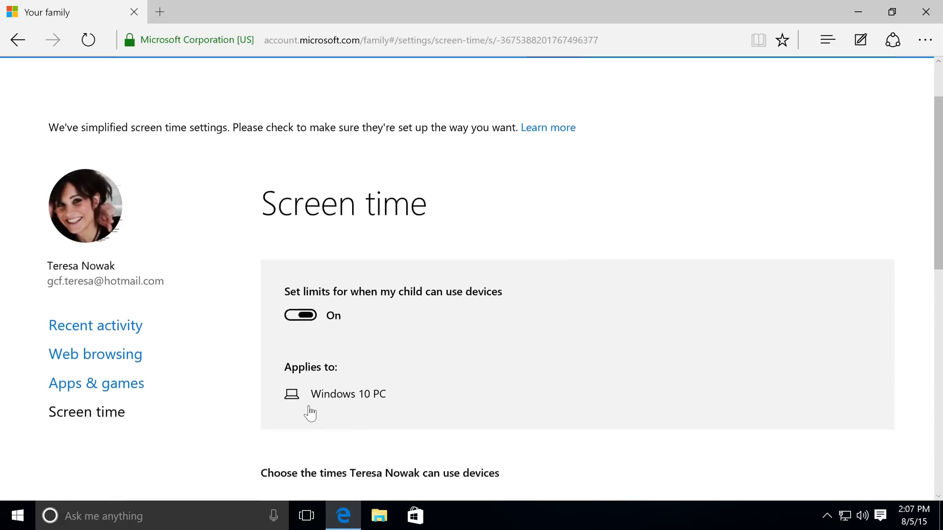
click(673, 408)
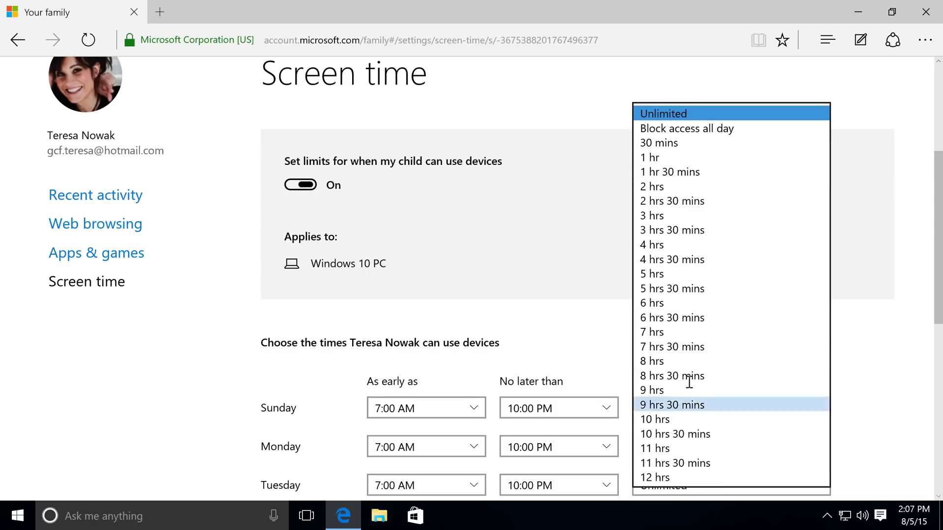
click(682, 218)
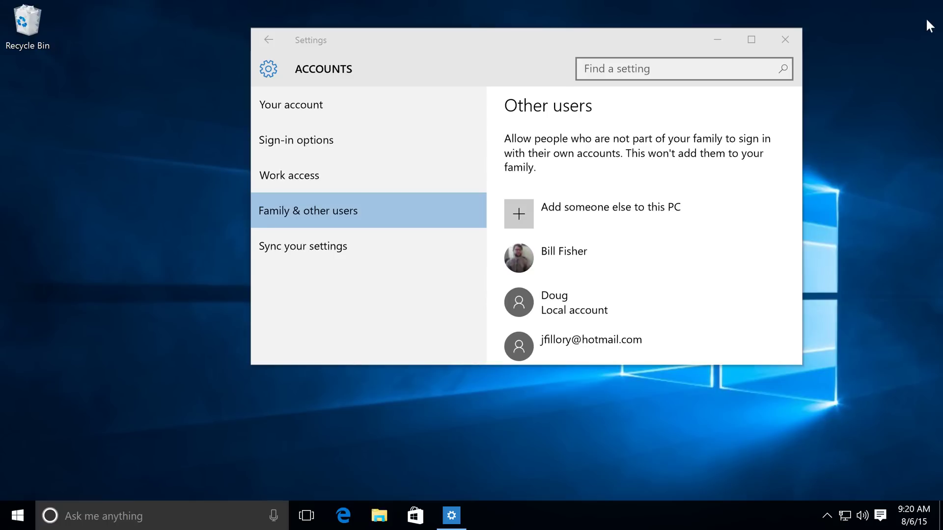
click(645, 309)
click(634, 351)
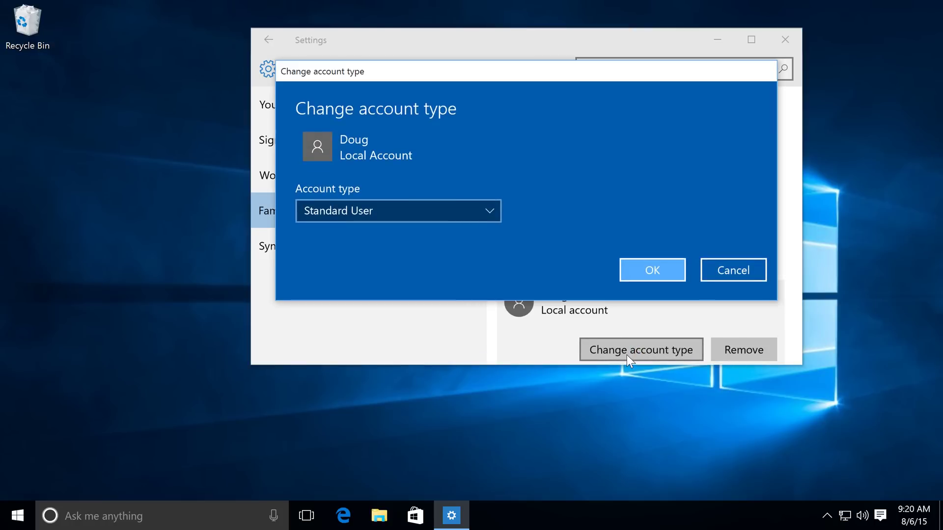
click(490, 213)
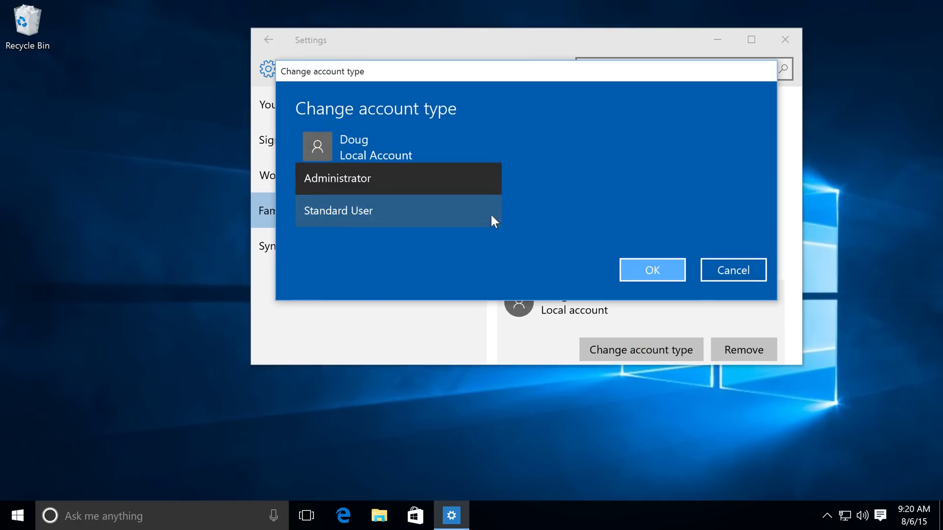
click(484, 181)
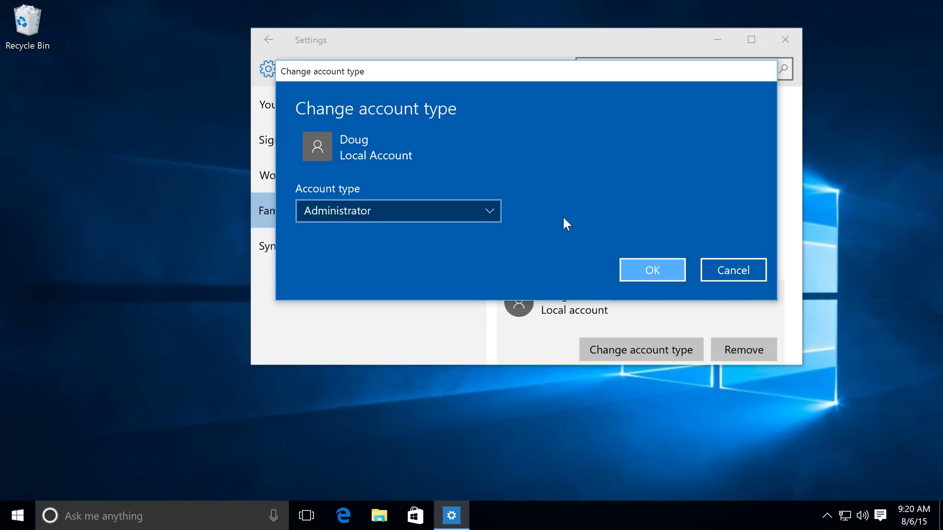
click(628, 269)
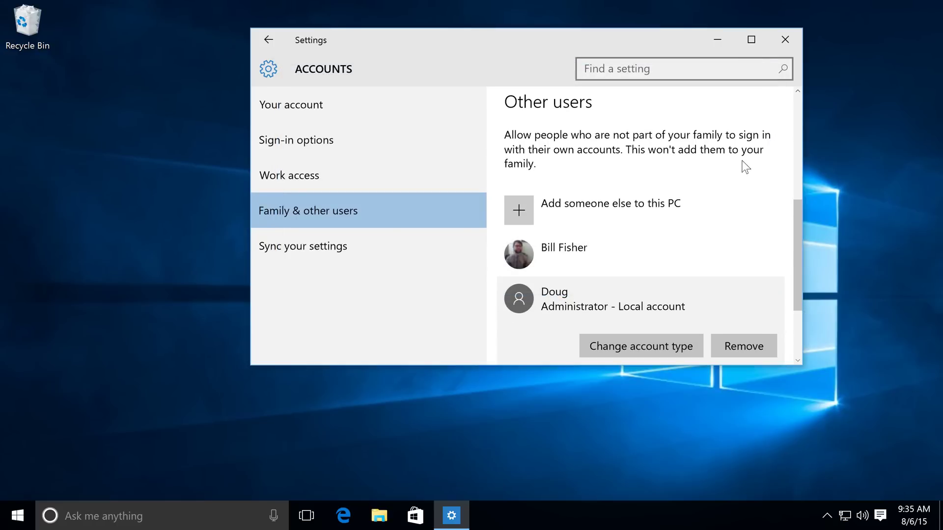
- Close the Settings window, then sign out using the account name in the Start menu
click(784, 40)
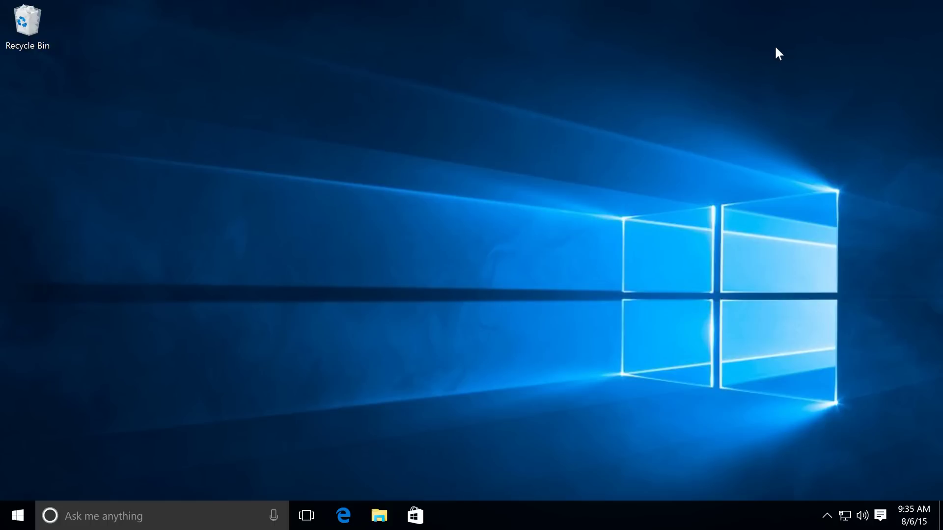
click(19, 515)
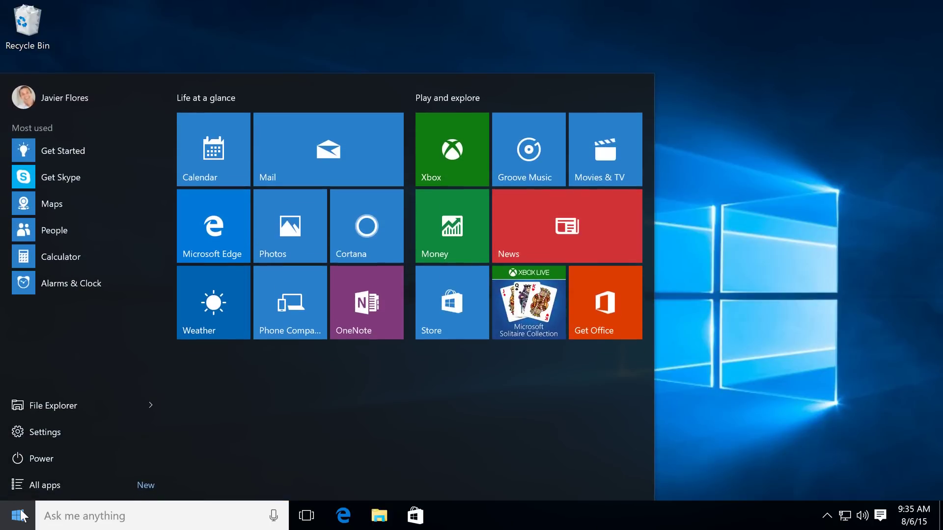
click(116, 96)
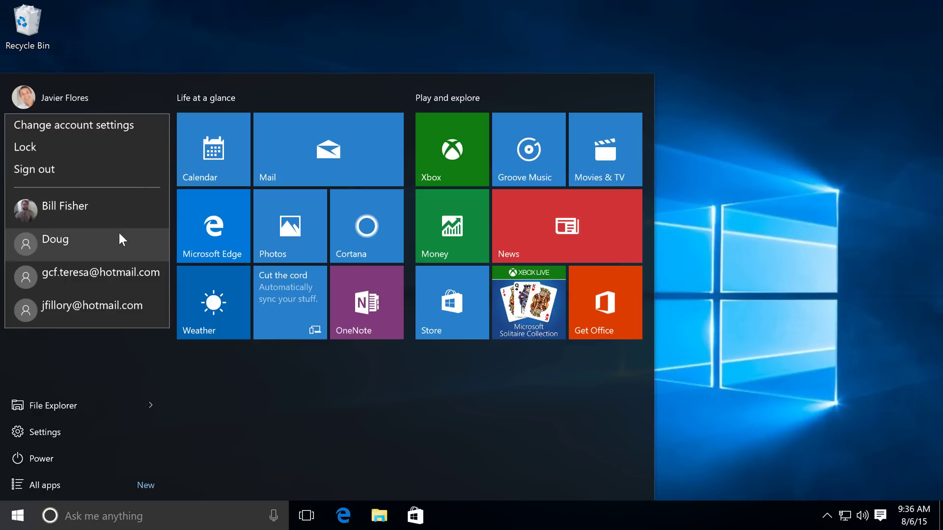
click(124, 173)
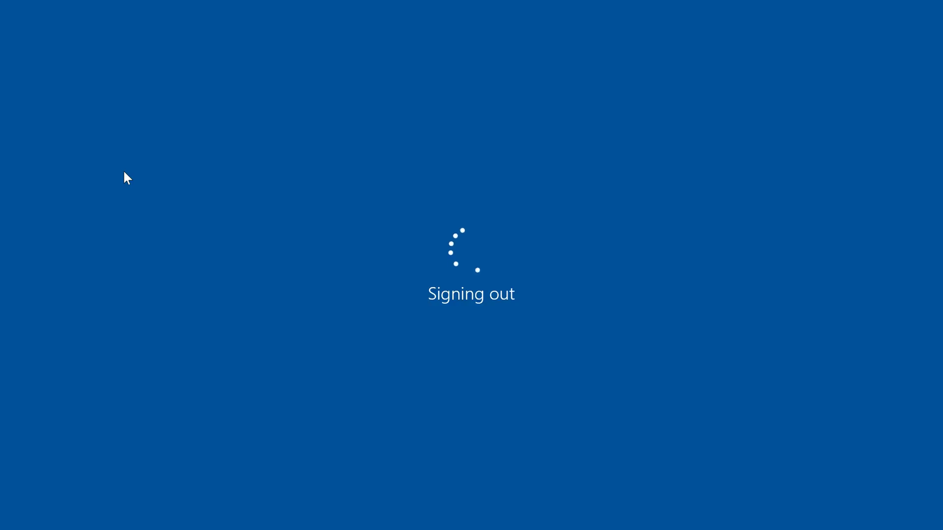